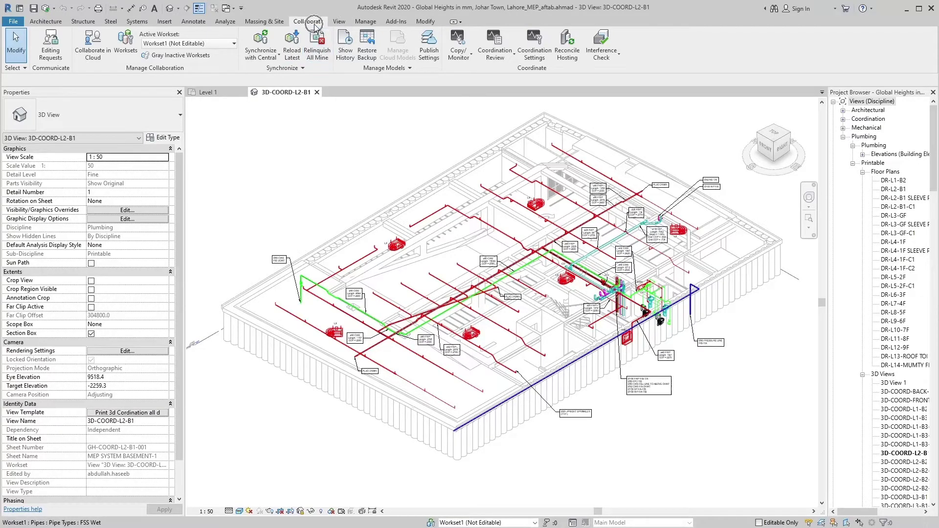
Reload the latest changes from the central model into the local copy
click(289, 69)
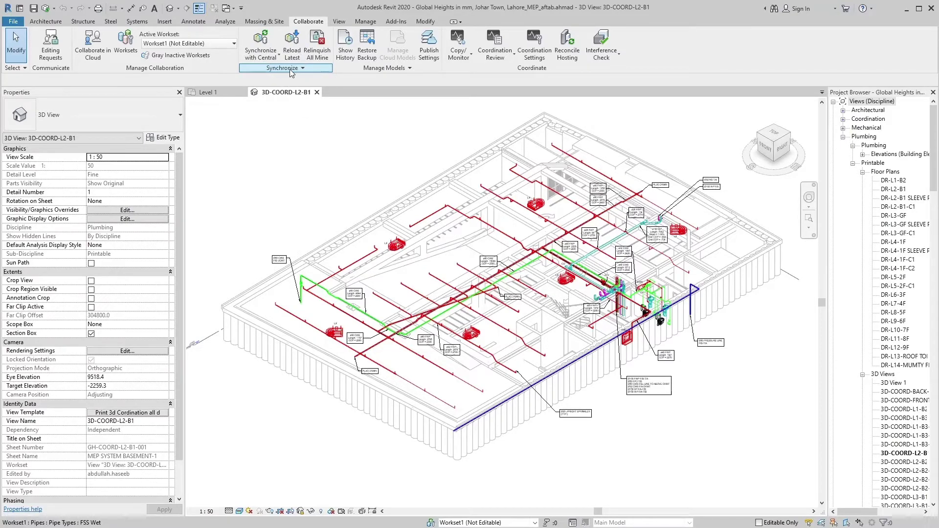
click(289, 69)
click(260, 55)
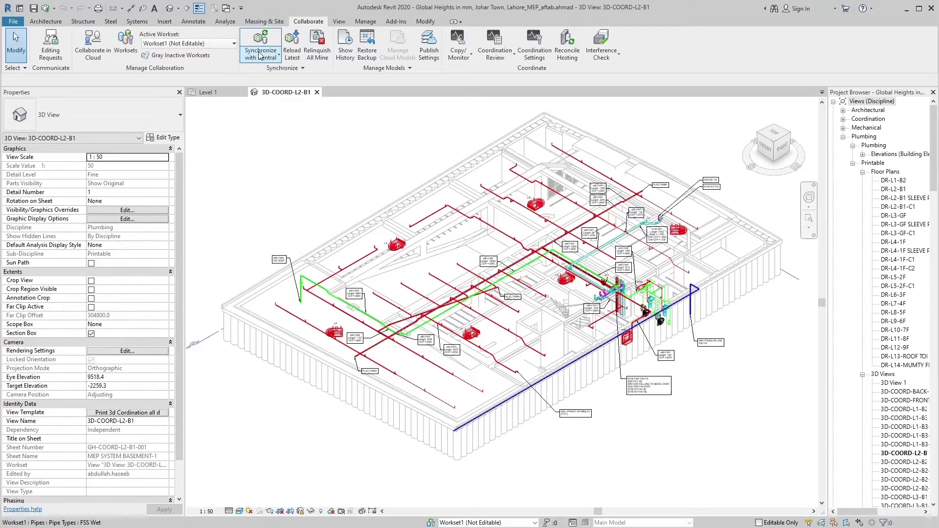
click(292, 55)
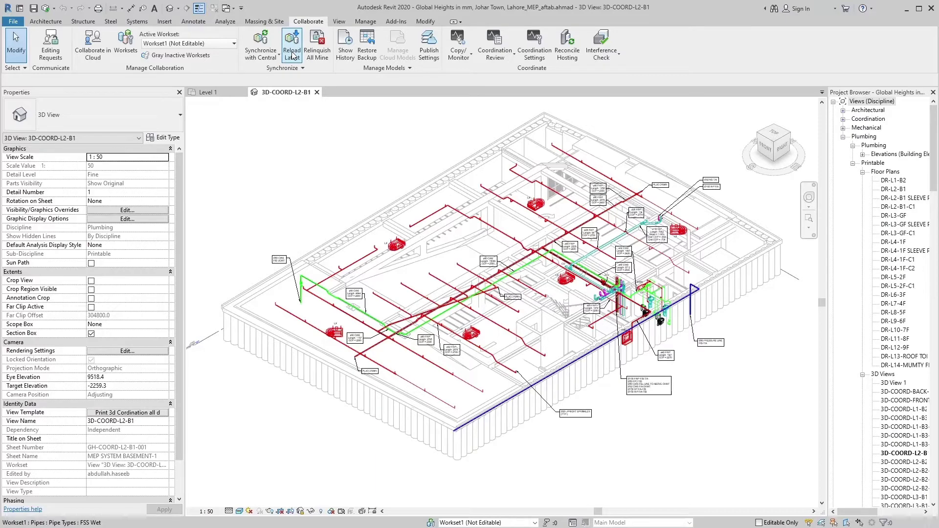
click(292, 54)
click(292, 55)
Relinquish all borrowed worksets and elements
click(321, 55)
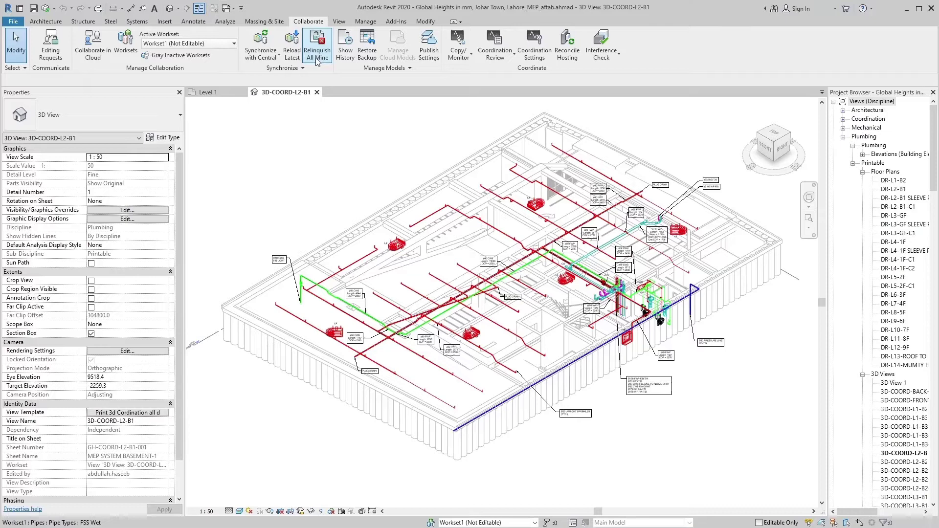
click(318, 60)
click(317, 59)
click(314, 59)
click(294, 70)
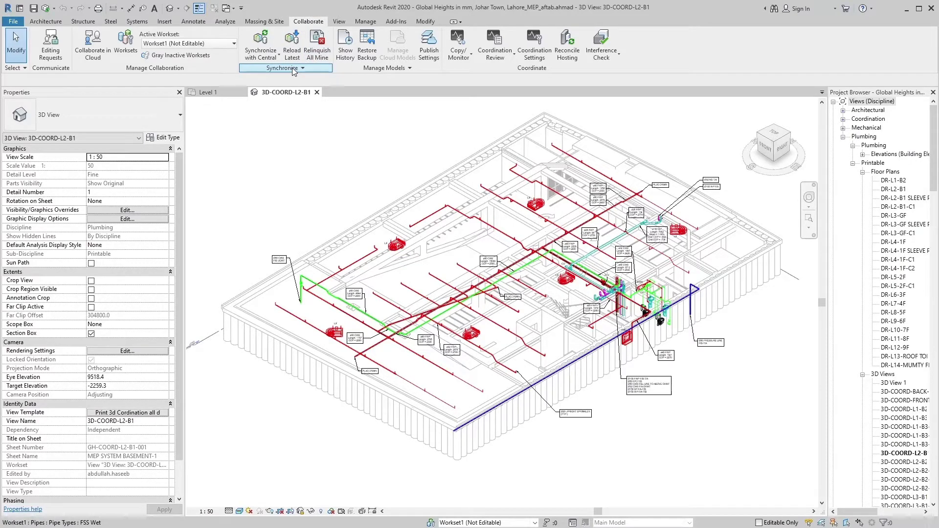
click(293, 70)
Look up the model's synchronization history from the Collaborate tab
click(345, 43)
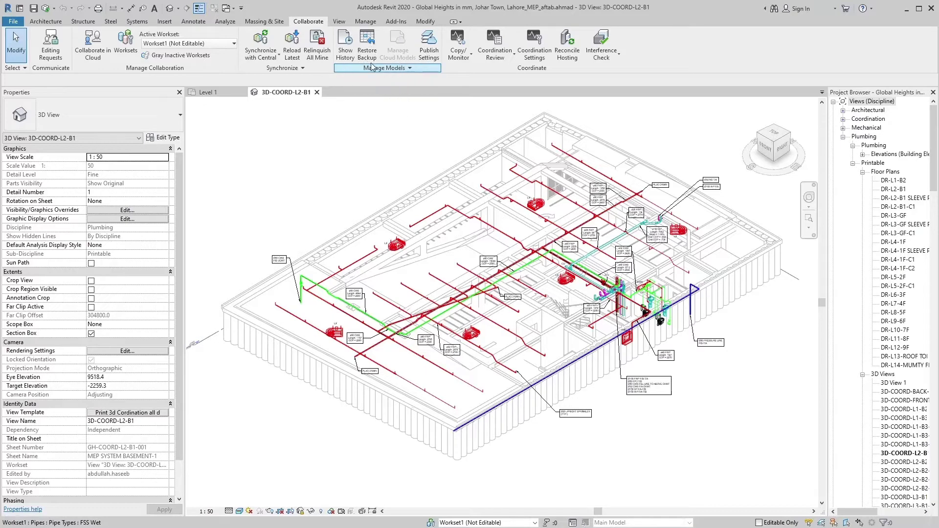
click(343, 51)
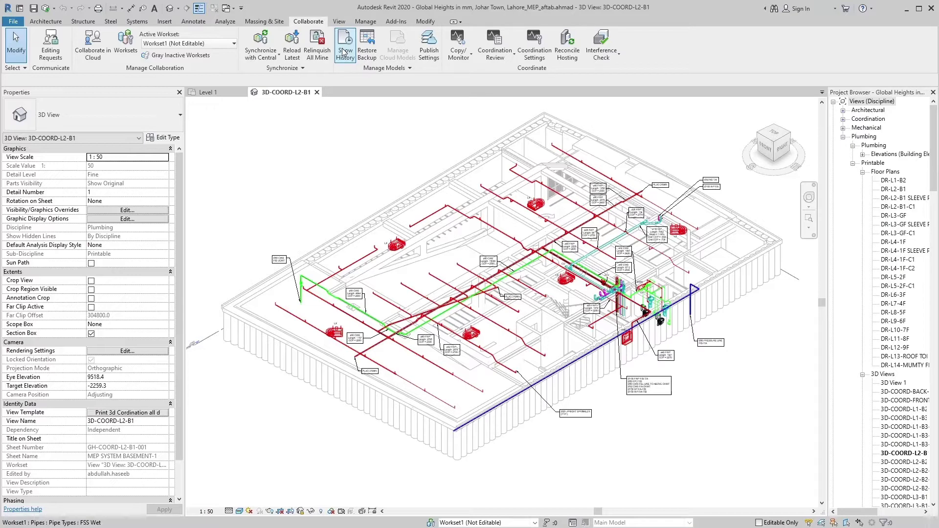
click(344, 52)
click(344, 52)
Reload latest again and start Synchronize with Central for the local copy
click(290, 50)
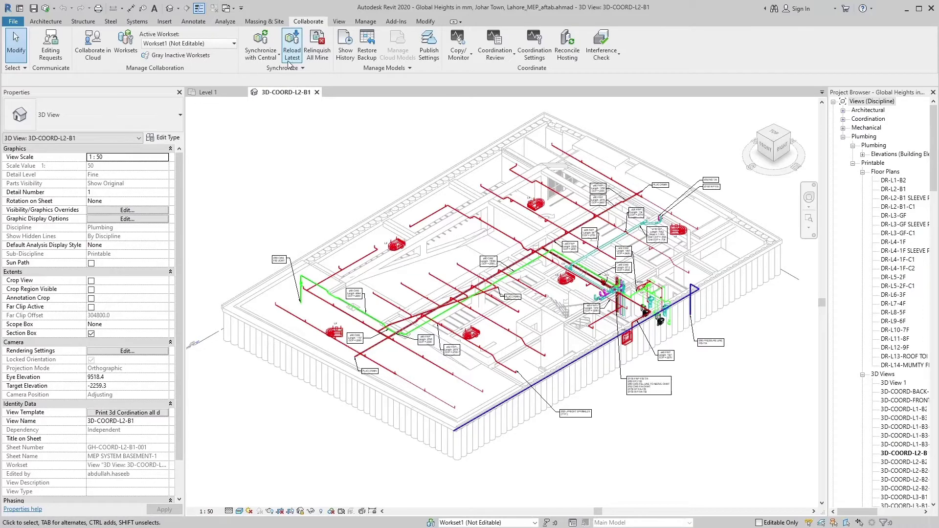
click(261, 61)
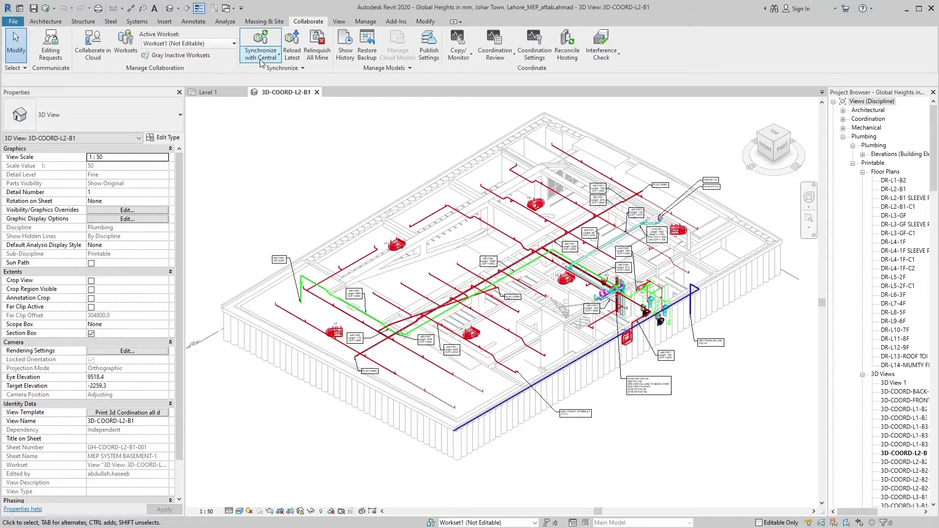
click(261, 61)
click(261, 61)
click(261, 61)
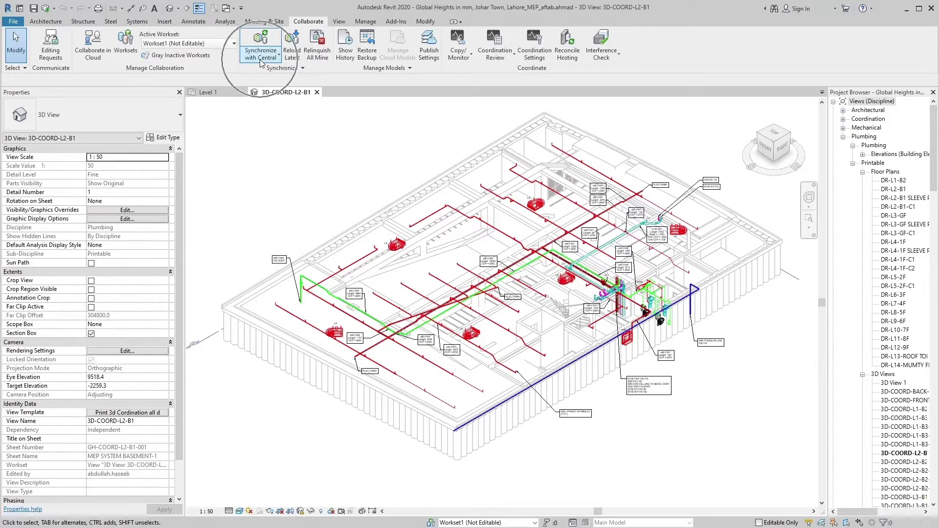
click(261, 61)
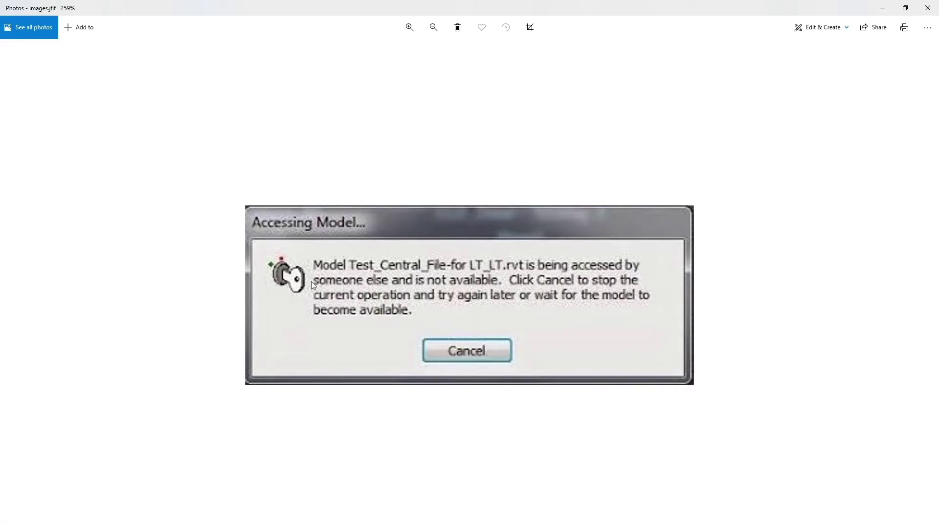
click(293, 236)
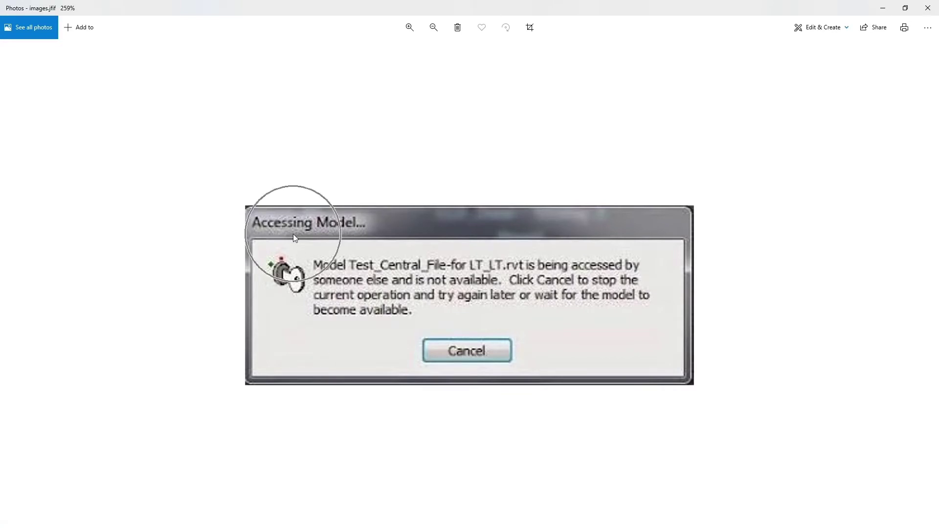
click(330, 236)
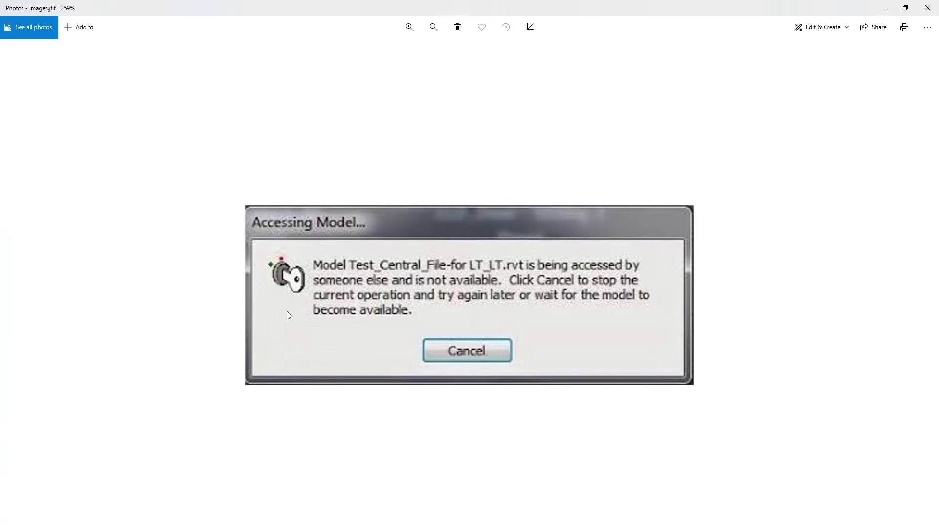
click(468, 366)
click(284, 312)
Minimize Photos and choose Synchronize and Modify Settings from the Synchronize with Central dropdown
click(883, 8)
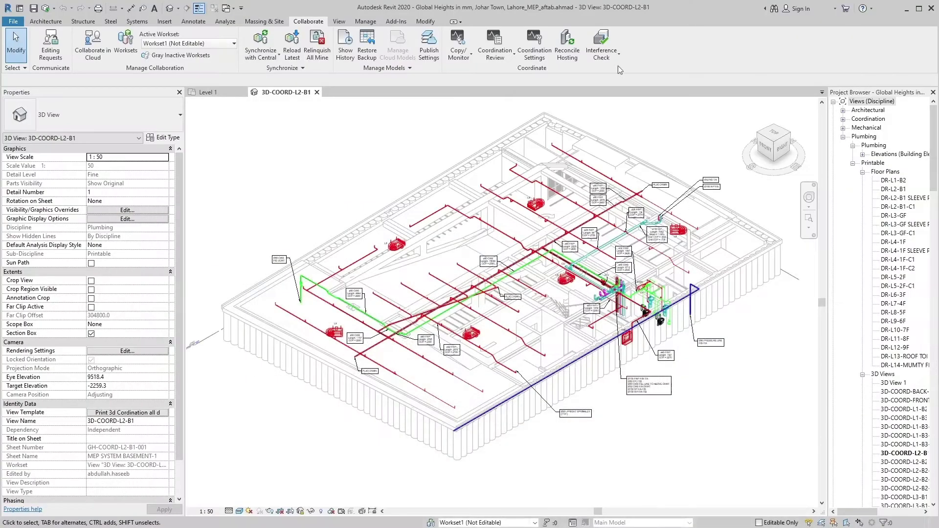
click(280, 57)
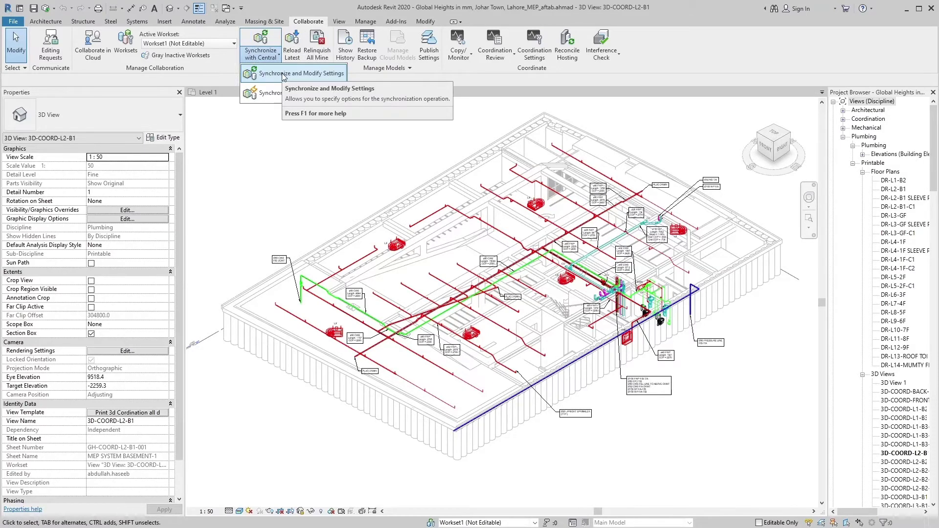
click(283, 74)
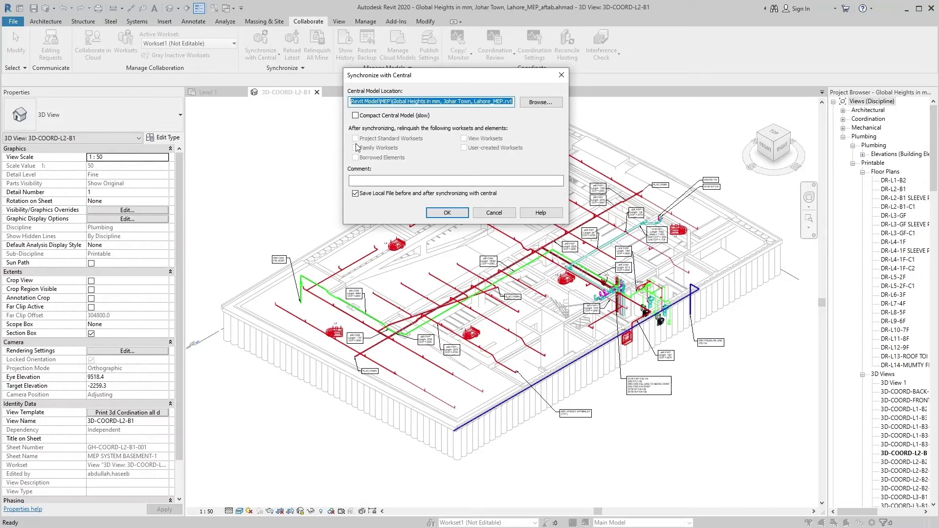
Leave the sync Comment box empty and close the Synchronize with Central dialog
click(355, 178)
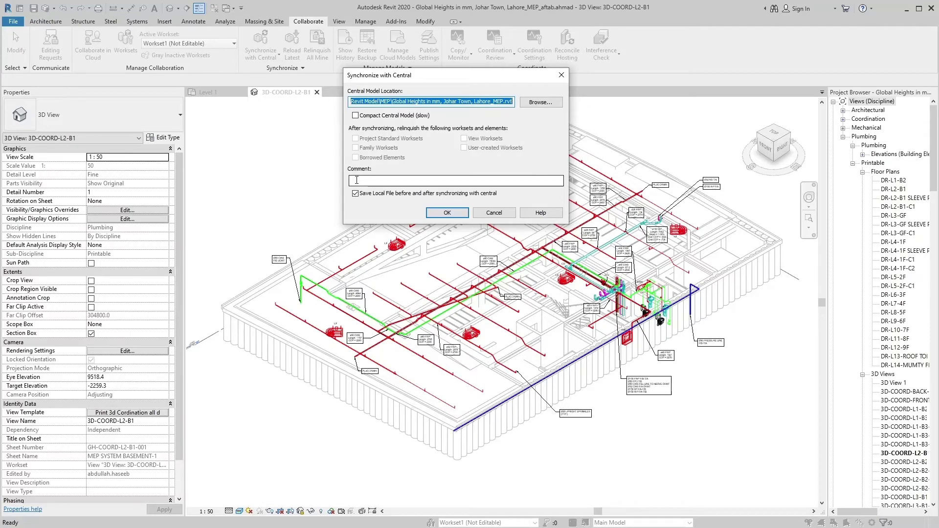
click(357, 180)
click(357, 179)
click(351, 53)
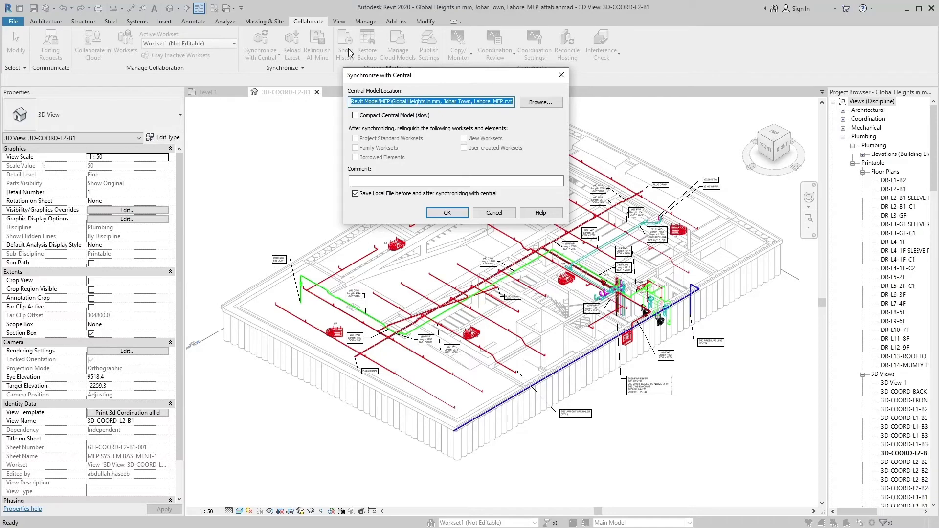
click(370, 77)
click(493, 214)
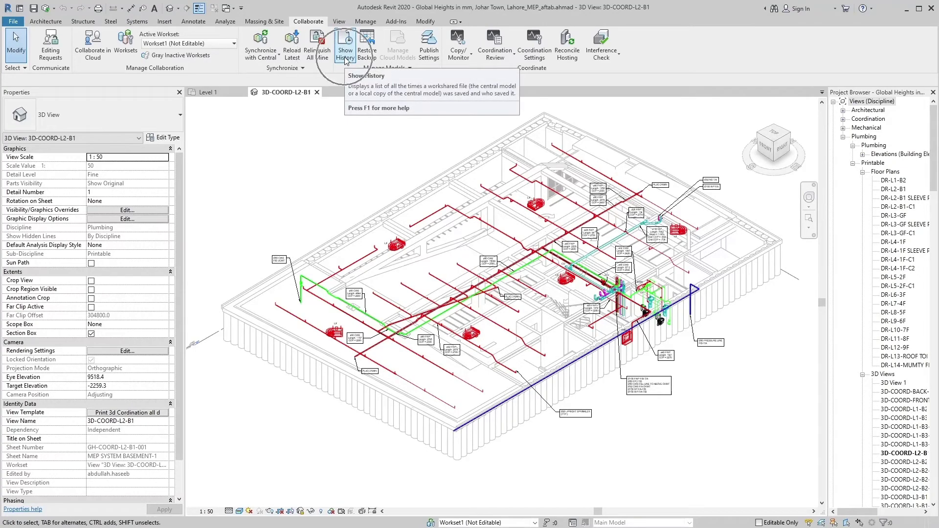
Show the save history of PEC Lahore MEP-Bim Model-1.rvt from the MEP folder
click(348, 51)
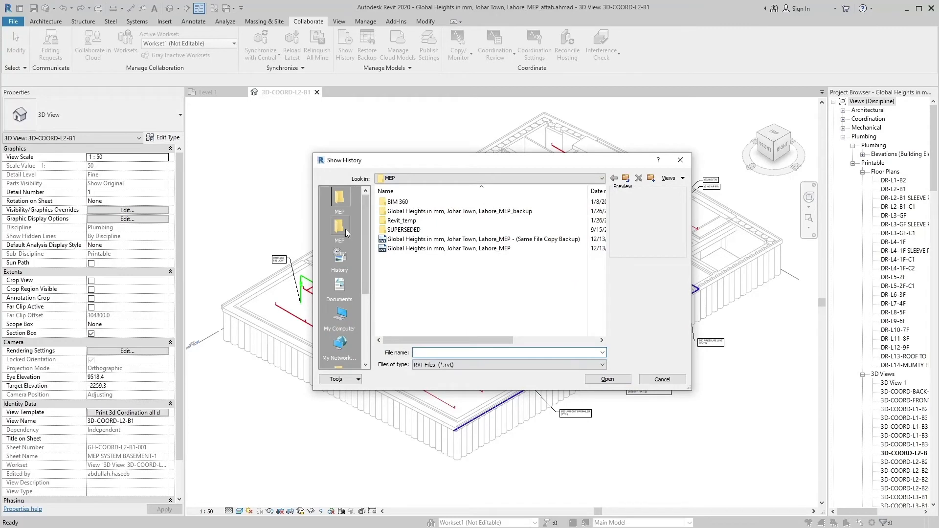
click(339, 227)
click(391, 240)
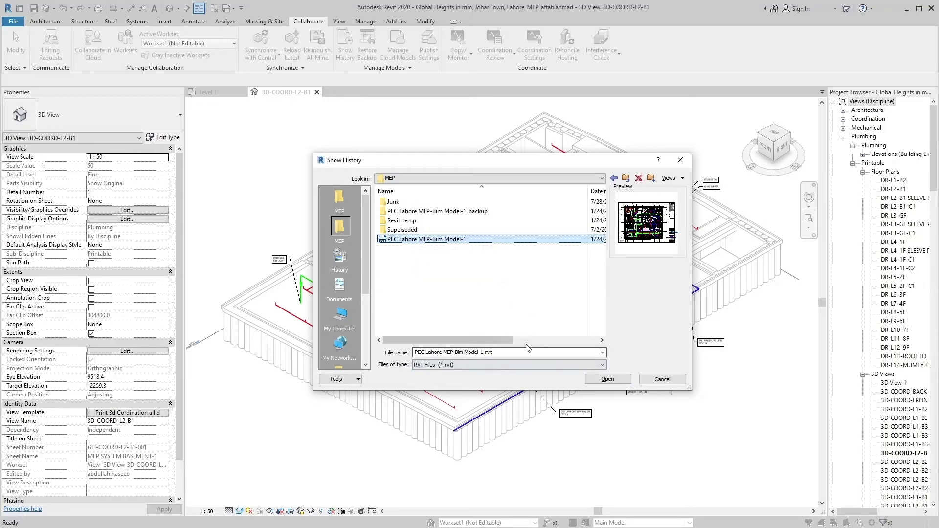
click(606, 379)
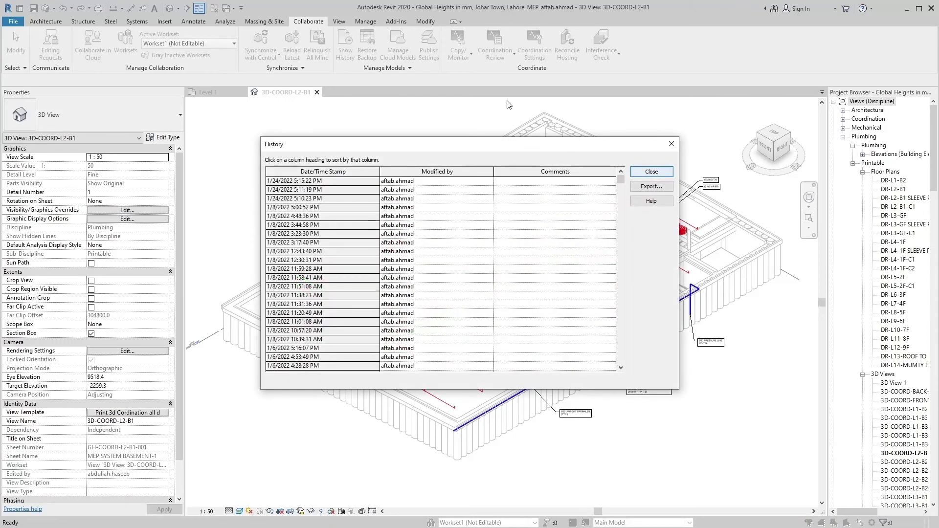
click(356, 172)
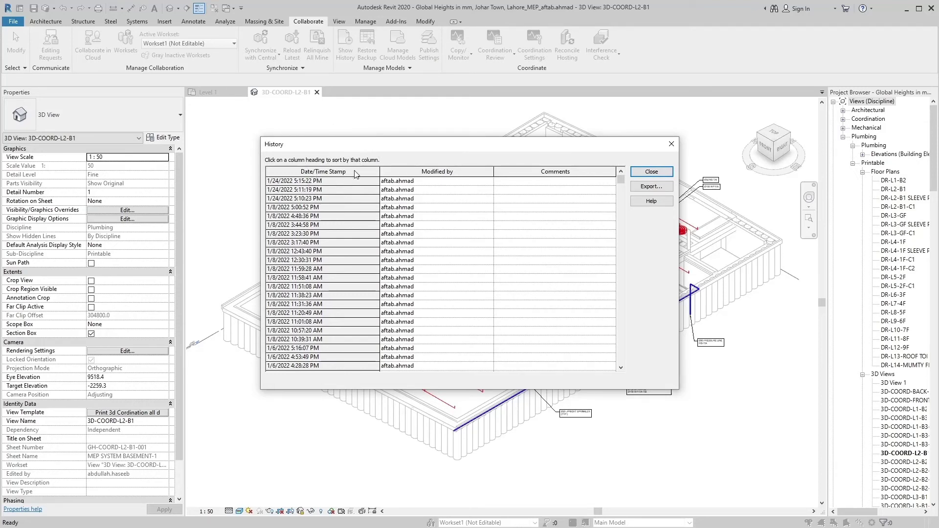
click(355, 172)
click(473, 174)
click(470, 174)
click(586, 174)
click(586, 174)
click(586, 174)
Export the history list to the Desktop as PEC Lahore MEP-Bim Model-1 History.txt
click(647, 189)
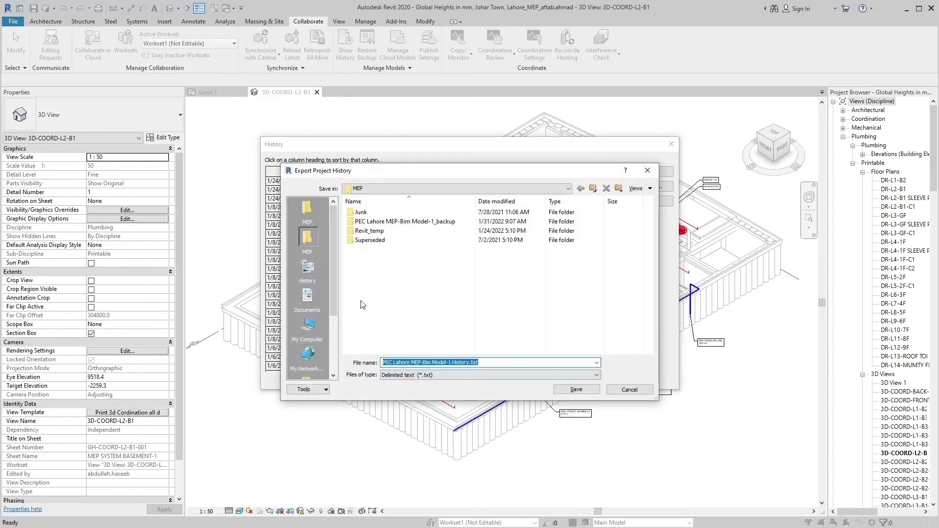
click(386, 189)
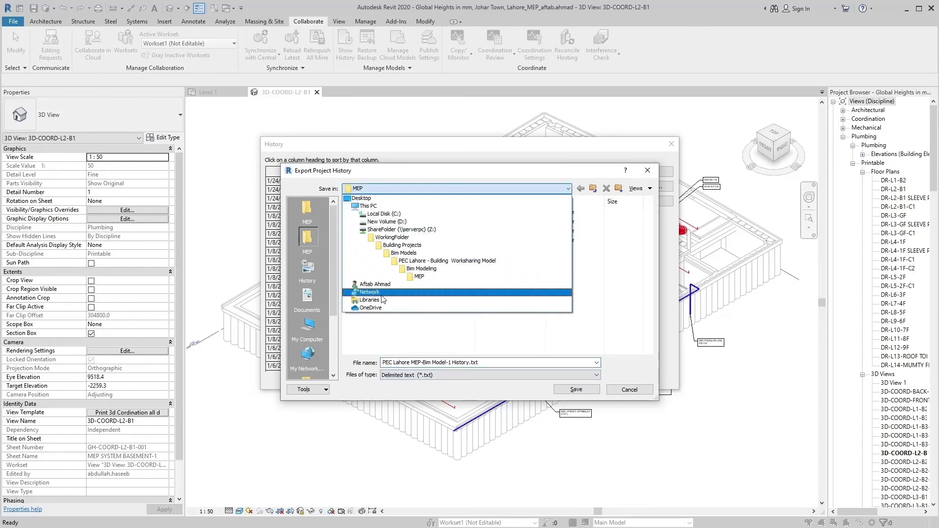
click(368, 196)
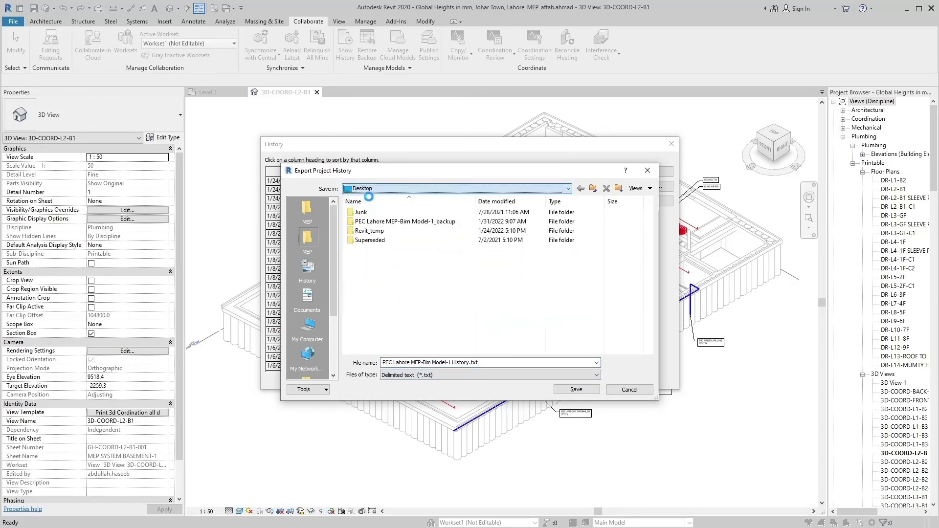
click(573, 387)
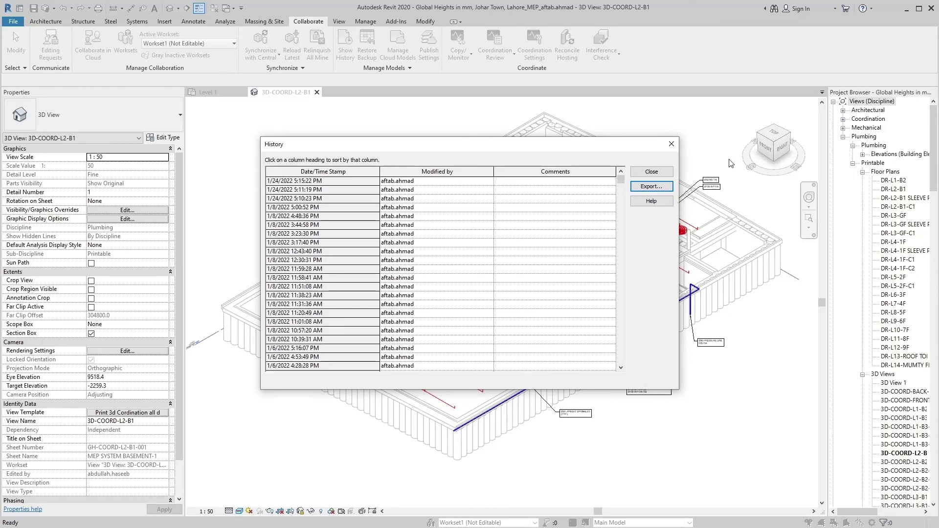
Close the History dialog and open the Desktop's History.txt in Notepad
click(651, 172)
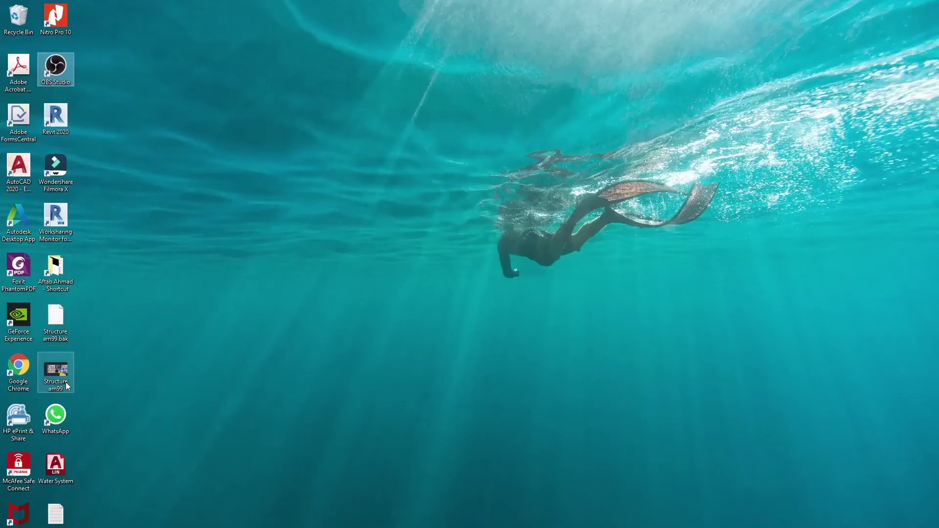
double_click(55, 513)
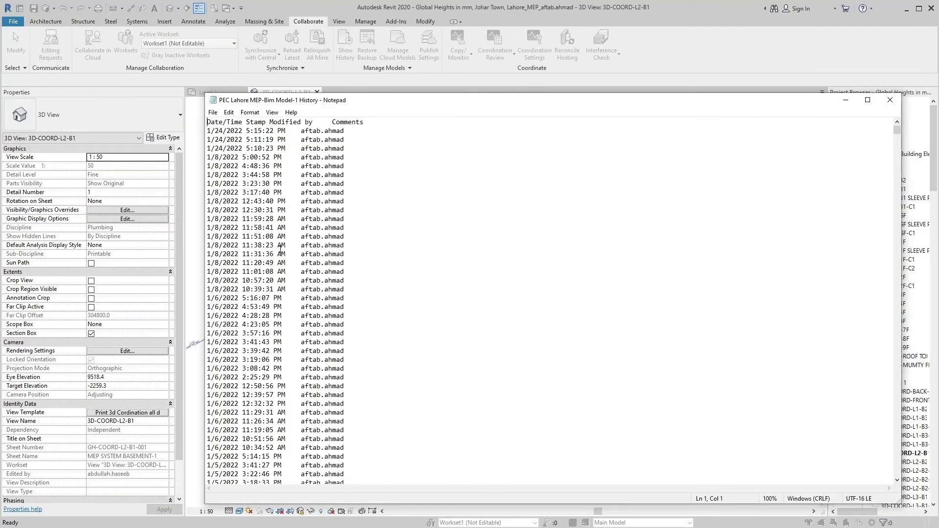
Minimize Notepad and reopen Synchronize and Modify Settings, keeping the comment blank
text(s)
click(845, 99)
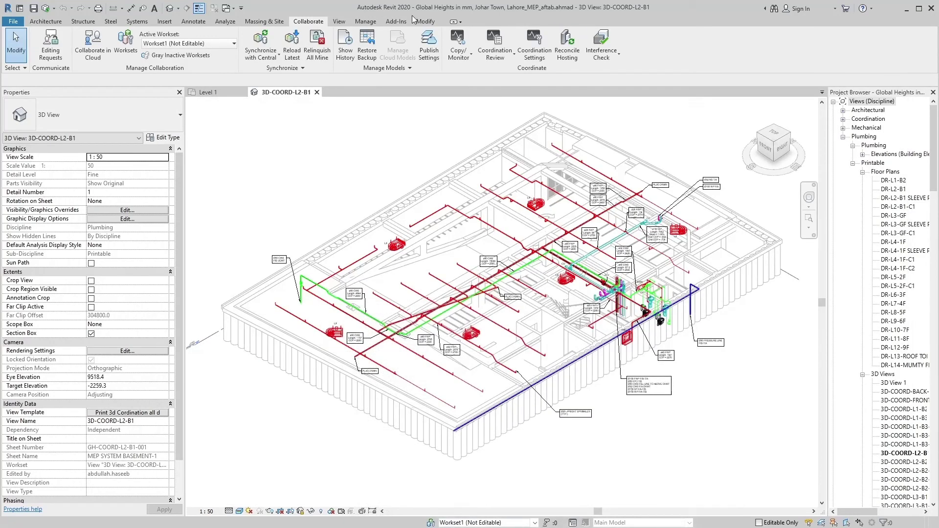
click(279, 55)
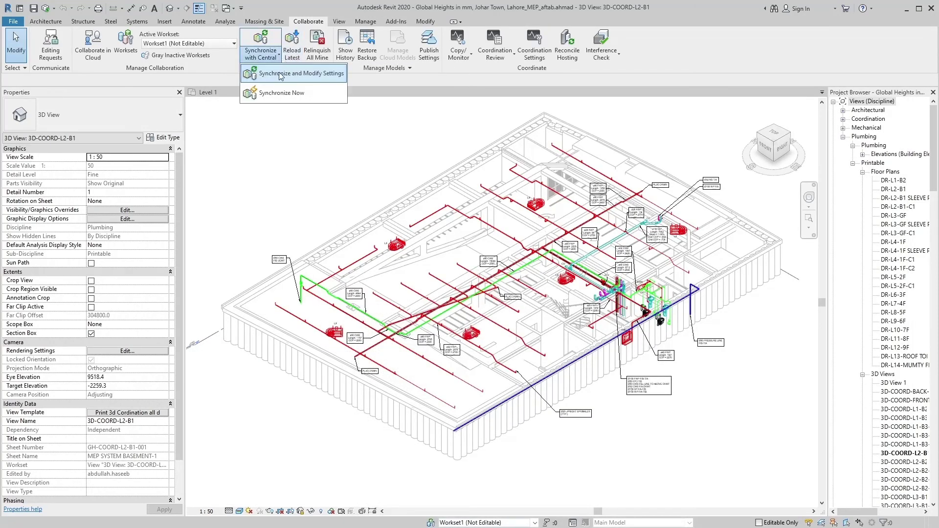
click(304, 80)
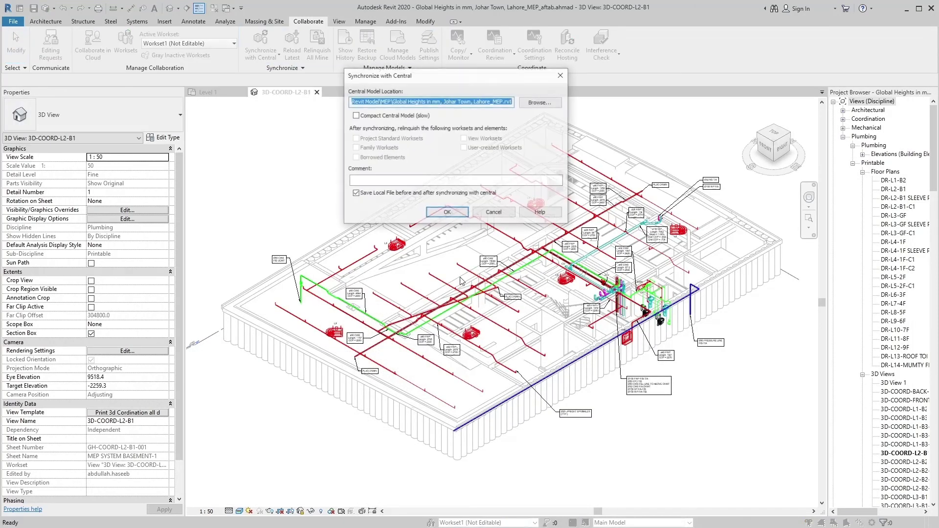
click(380, 198)
click(380, 198)
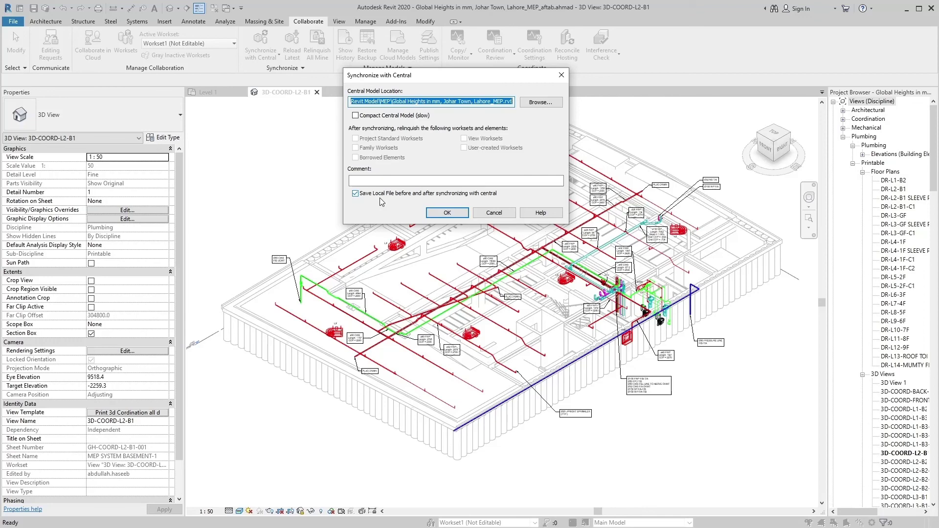
click(379, 198)
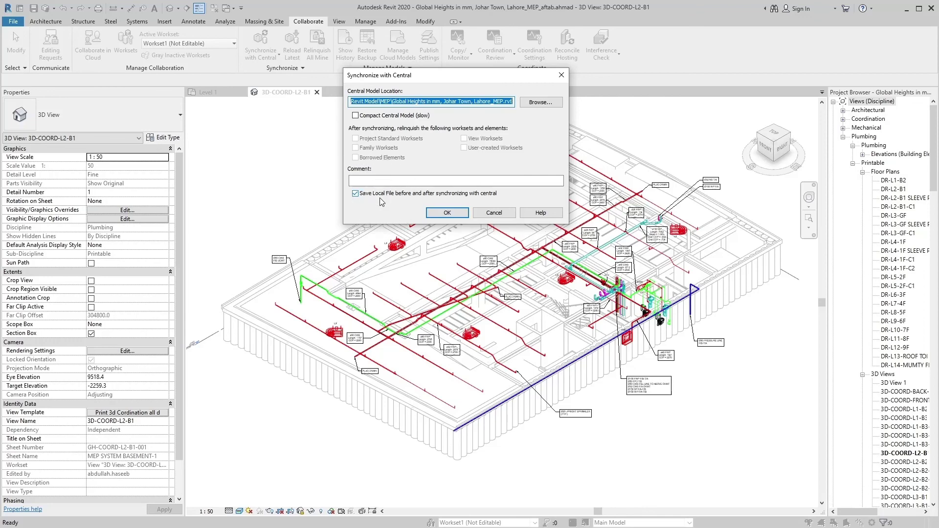